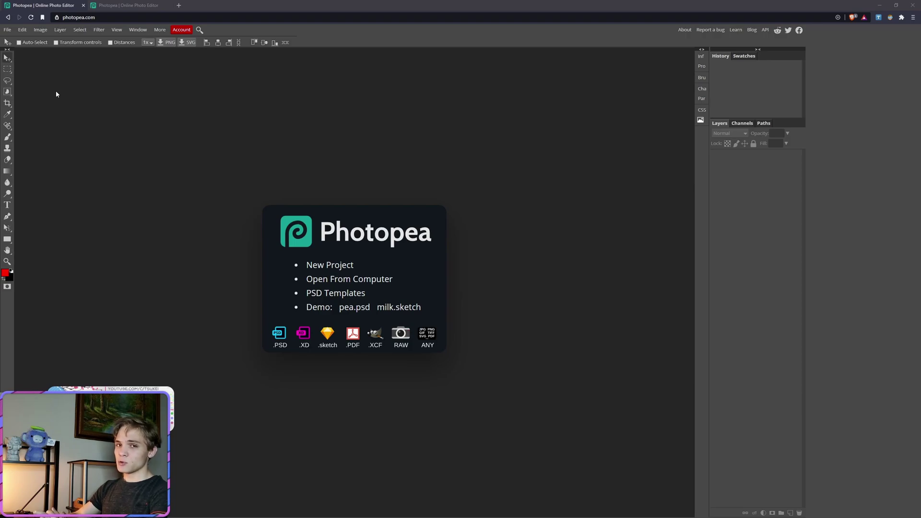
Inspect the Center Shadow layer's Inner Shadow style inside the Base group
click(163, 4)
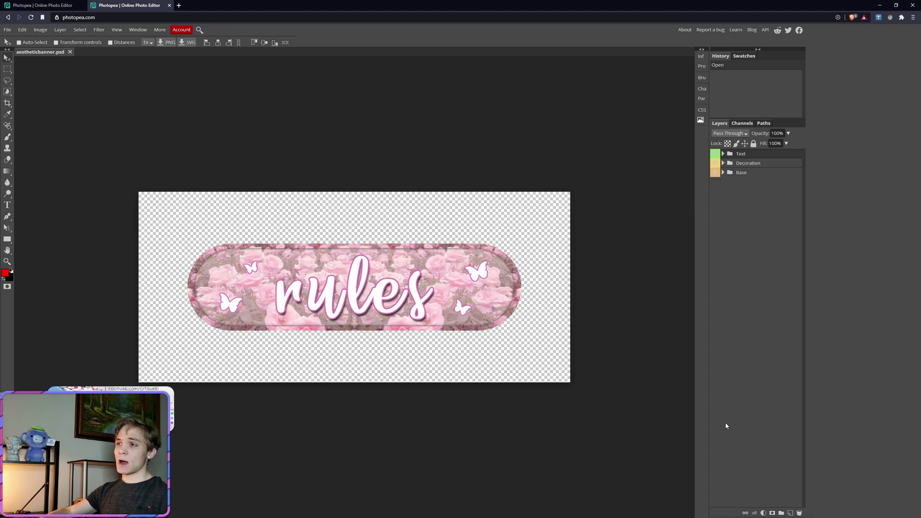
click(723, 172)
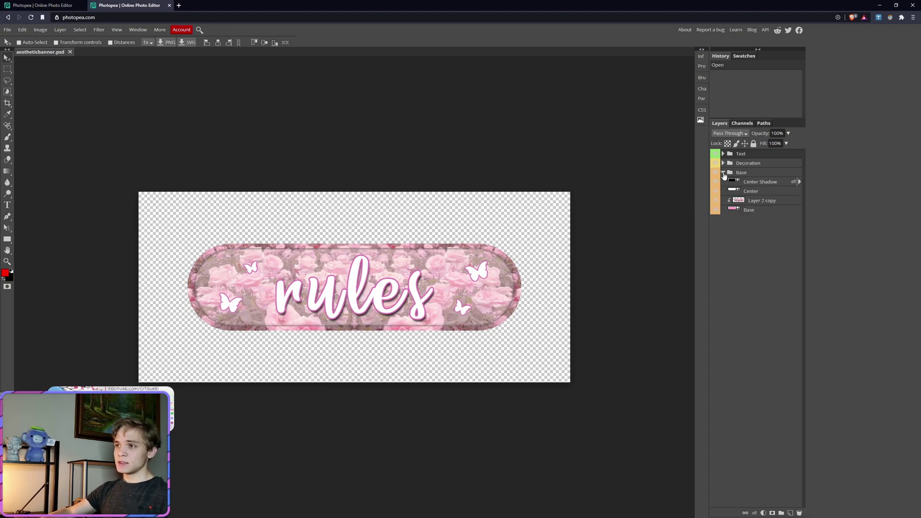
right_click(785, 185)
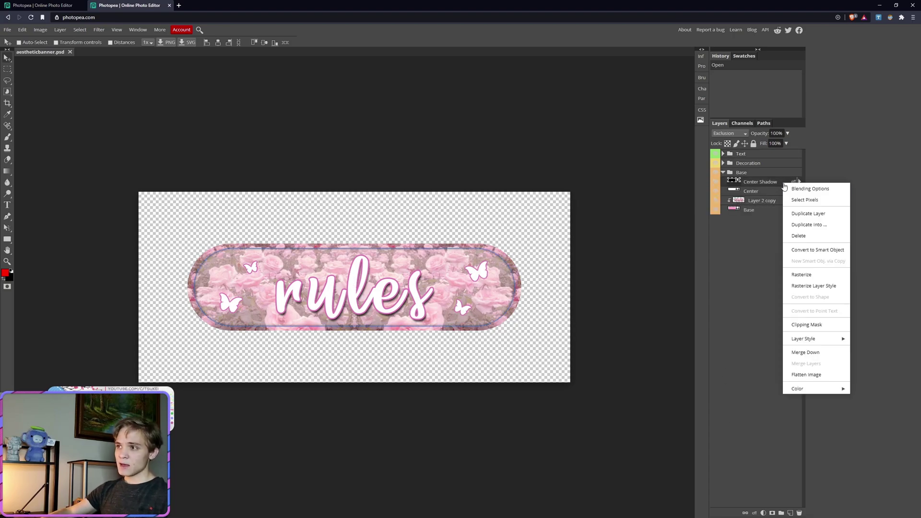
click(797, 188)
click(83, 149)
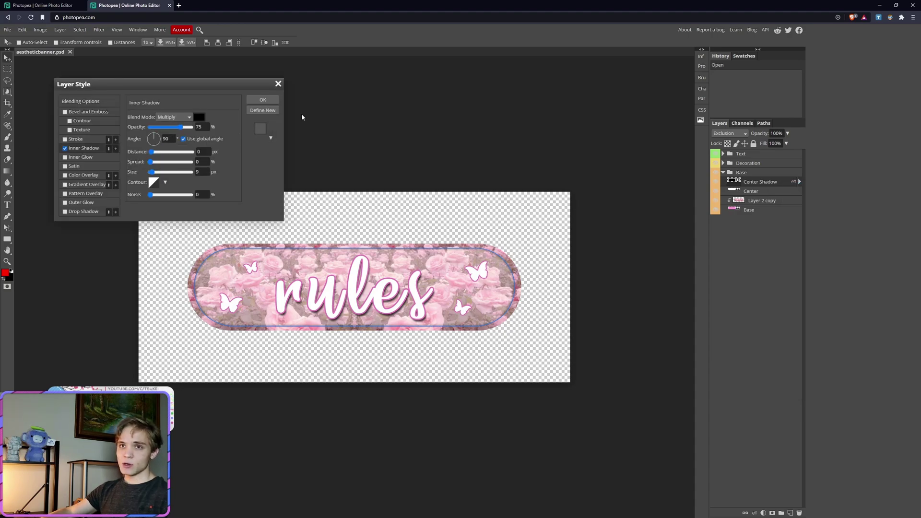
click(264, 100)
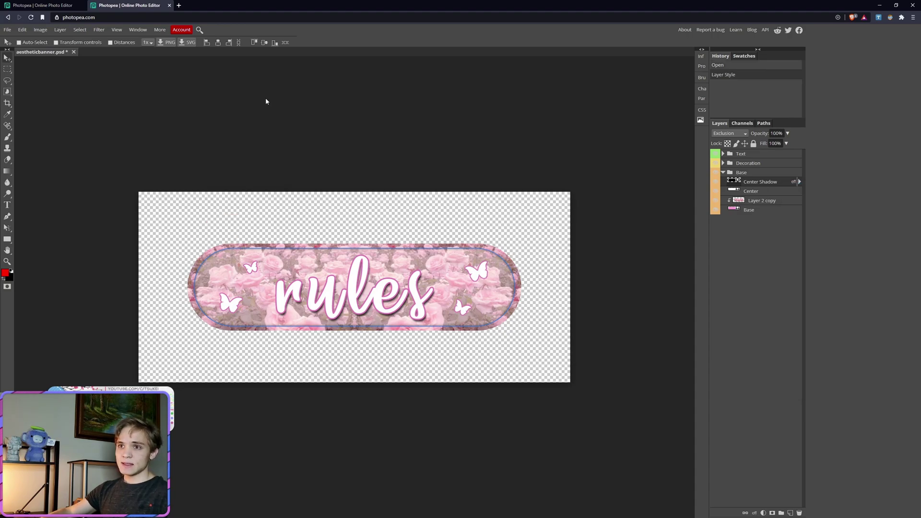
Collapse Base, then expand and collapse the Decoration and Text groups to review their layers
click(723, 174)
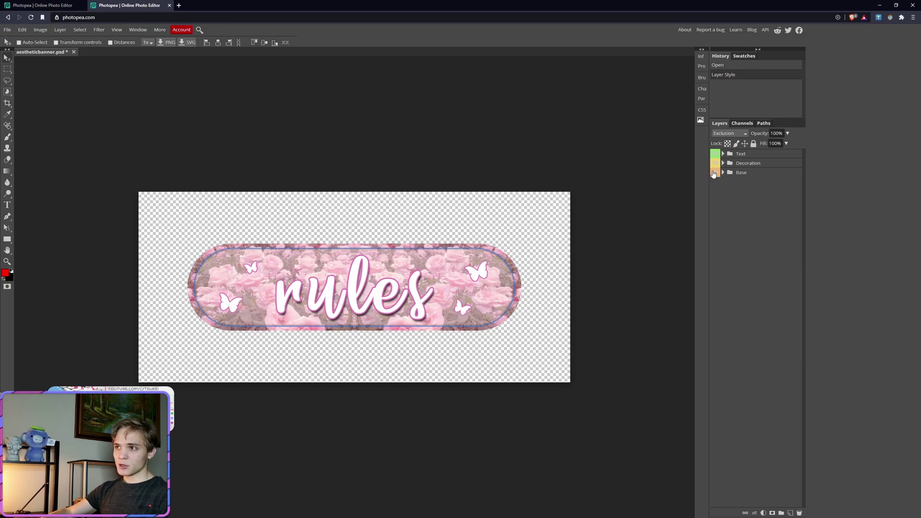
click(723, 164)
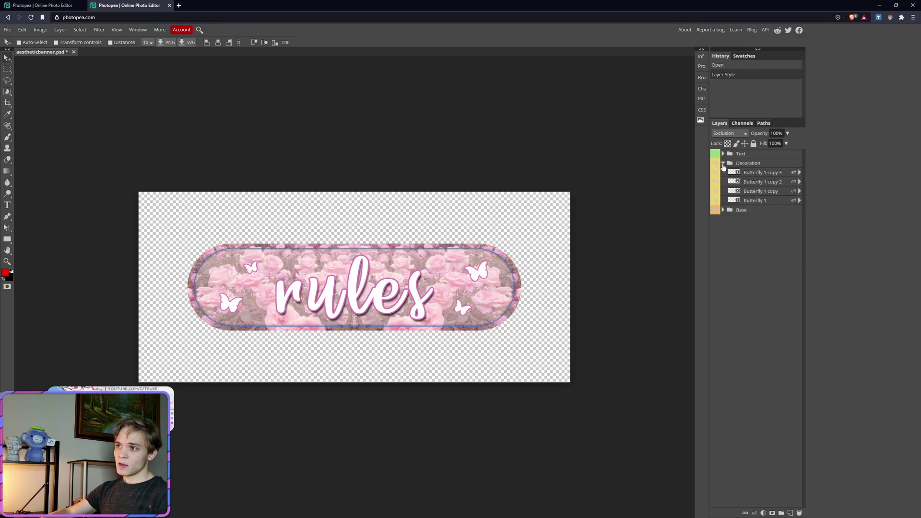
click(723, 164)
click(723, 154)
click(723, 154)
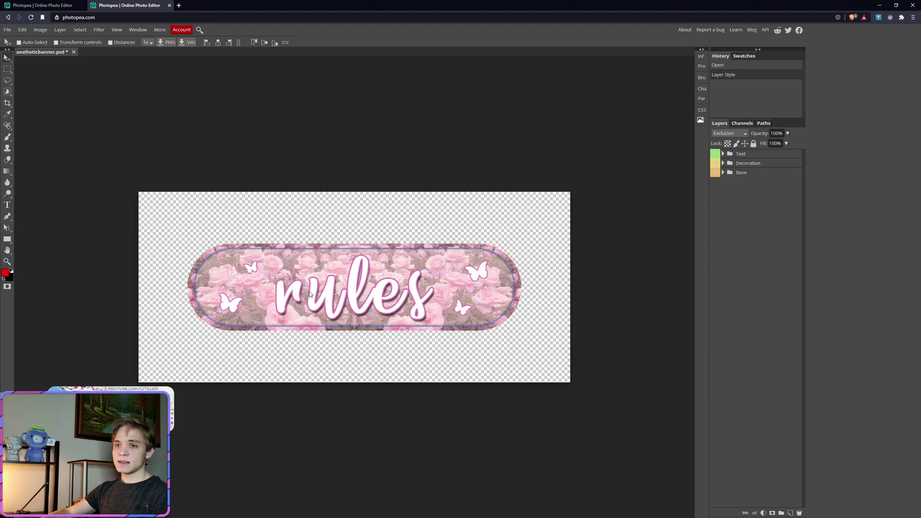
Start editing the rules text with the Type tool, then commit it
click(8, 205)
click(358, 307)
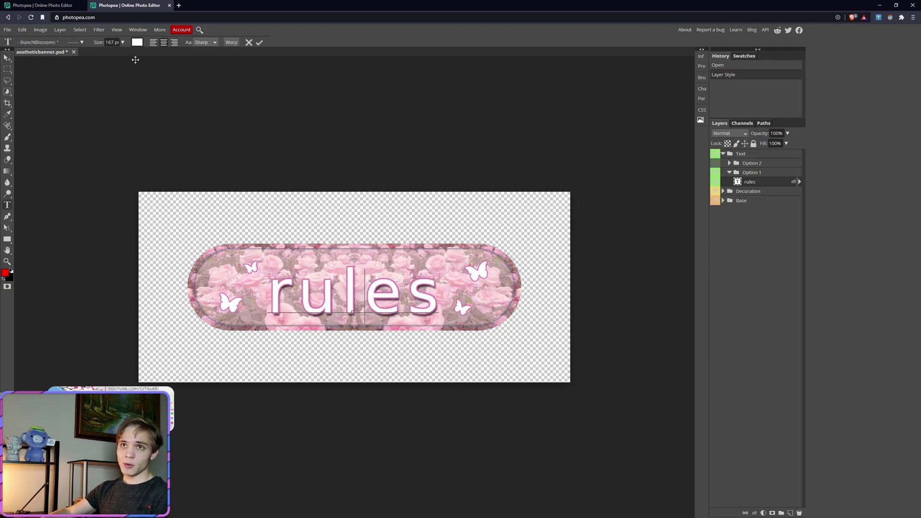
click(8, 59)
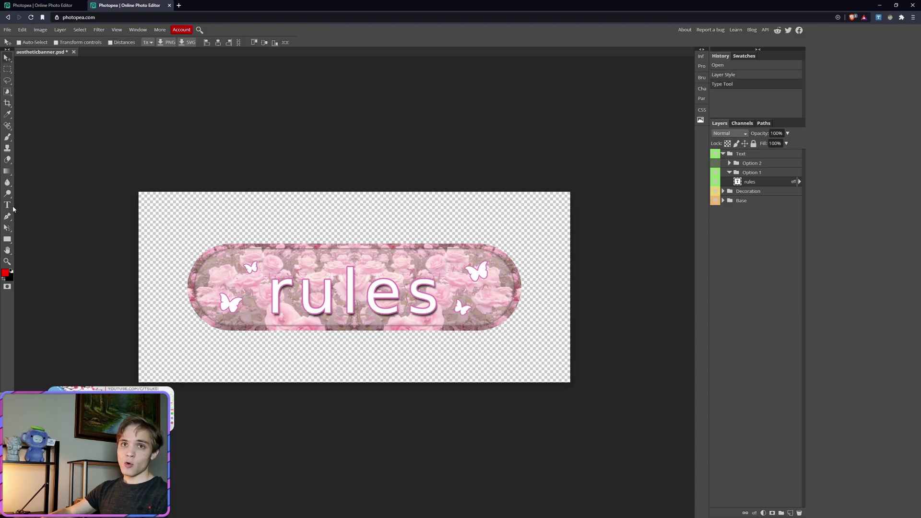
Browse the font list for the rules text, then switch to the Photopea start screen
click(12, 207)
click(39, 42)
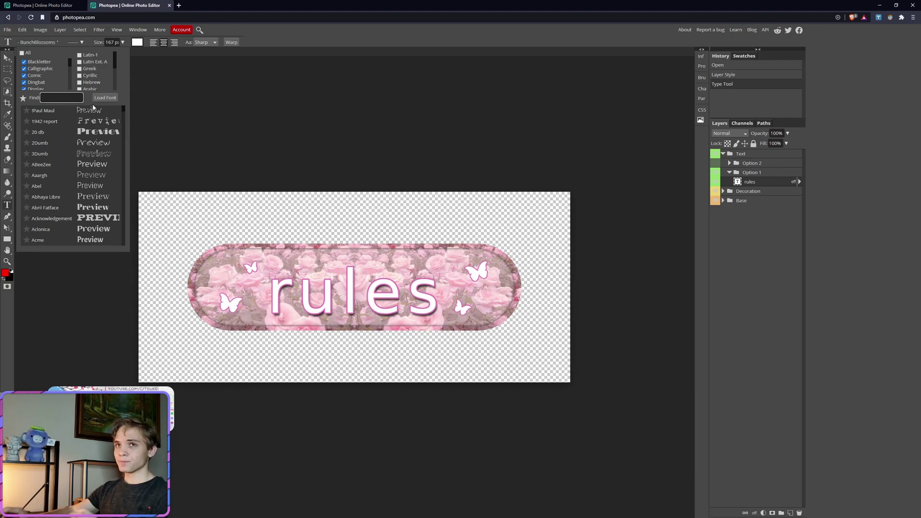
click(43, 6)
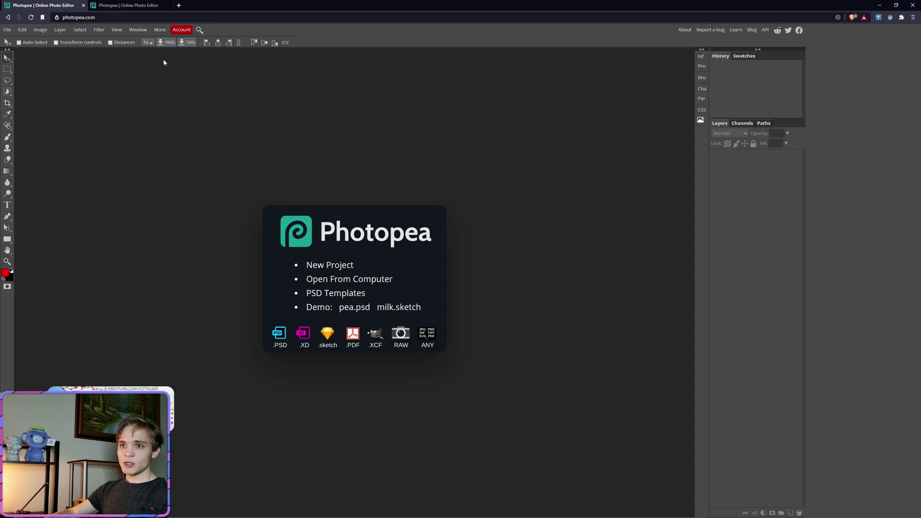
Scroll through the PSD Templates gallery, then return to the aestheticbanner.psd tab
click(336, 293)
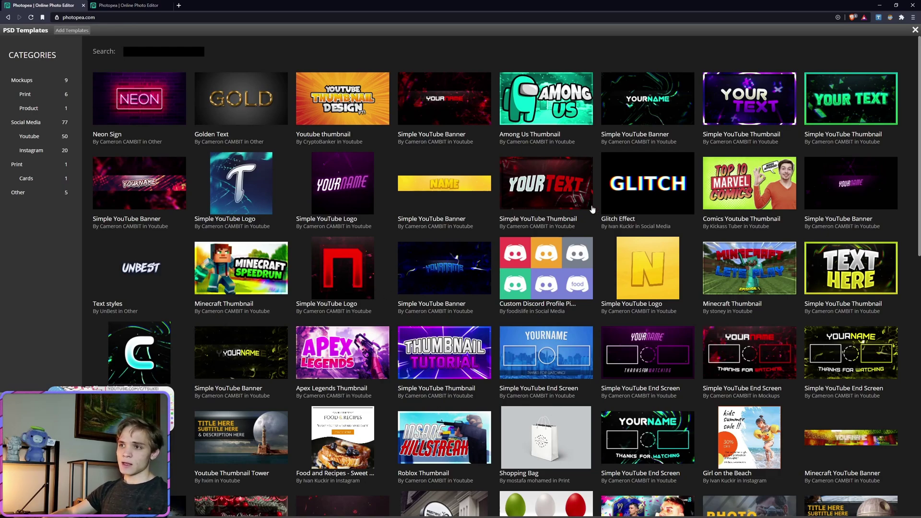
scroll(591, 251, down, 10)
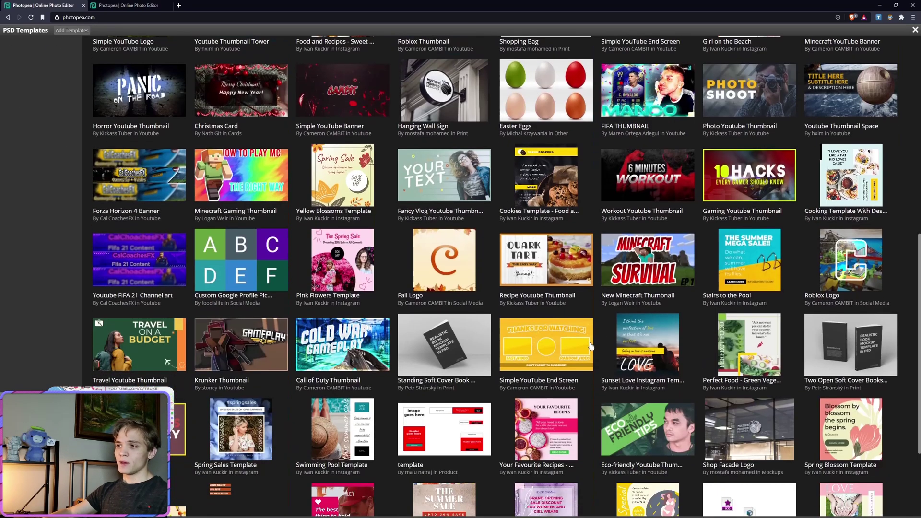
scroll(449, 406, up, 8)
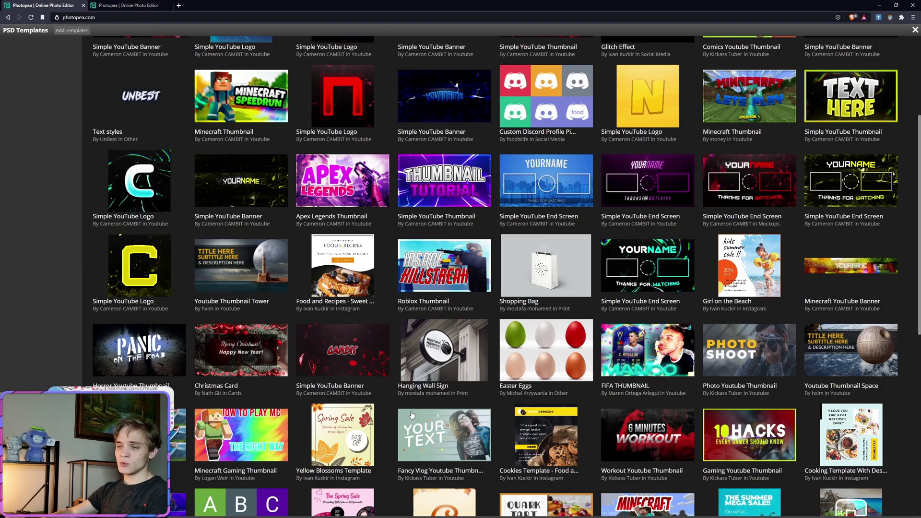
scroll(393, 287, up, 4)
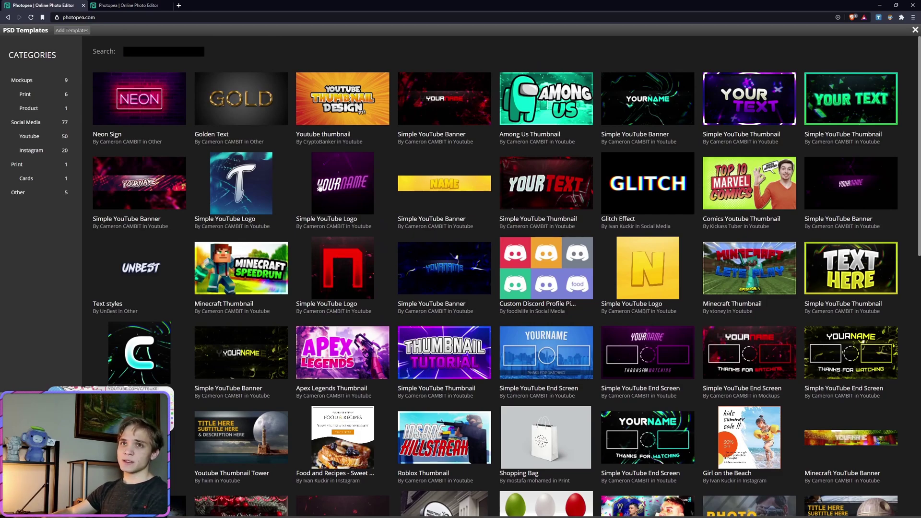
click(128, 5)
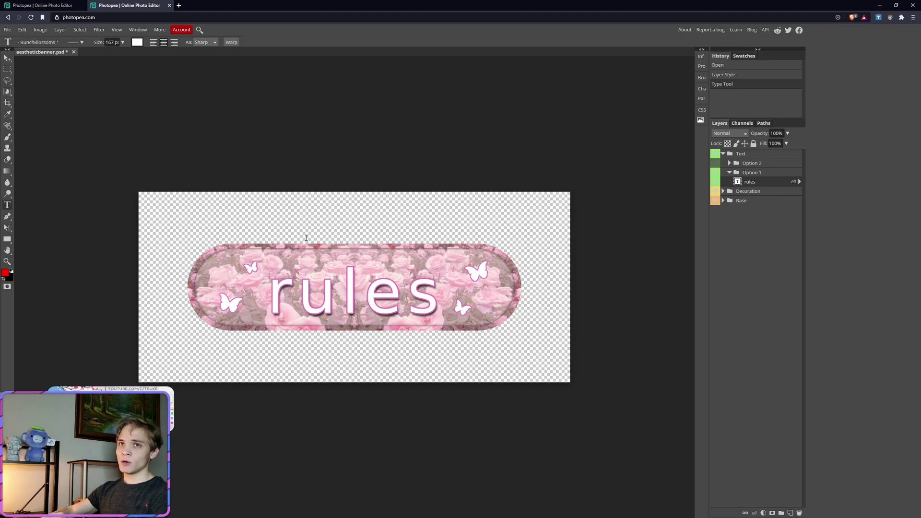
click(99, 29)
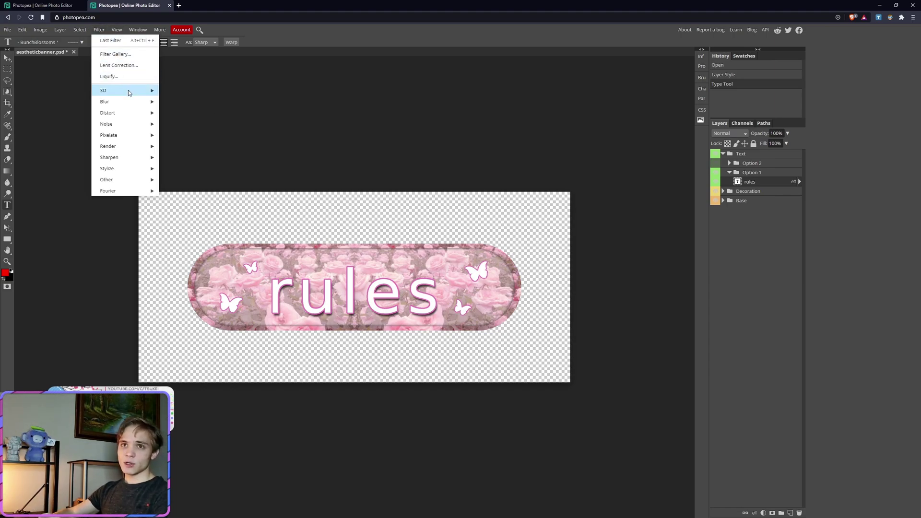
mouse_move(128, 104)
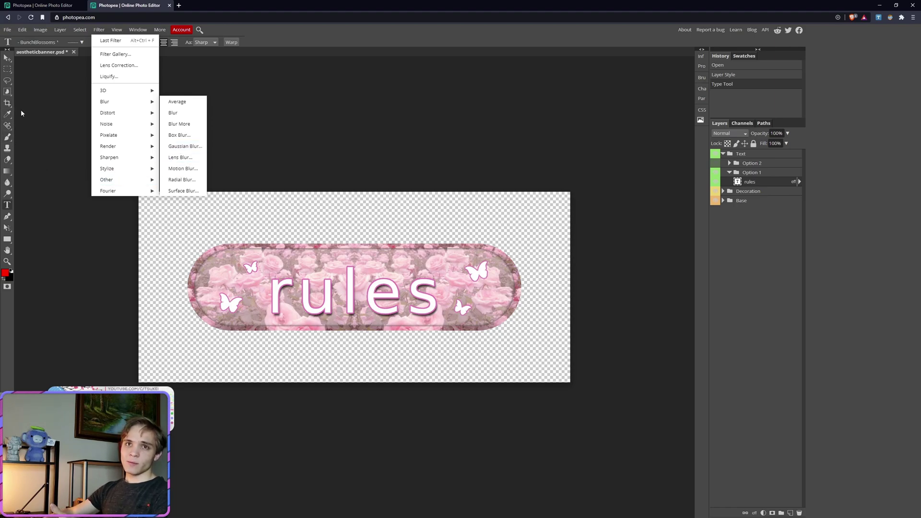
click(274, 36)
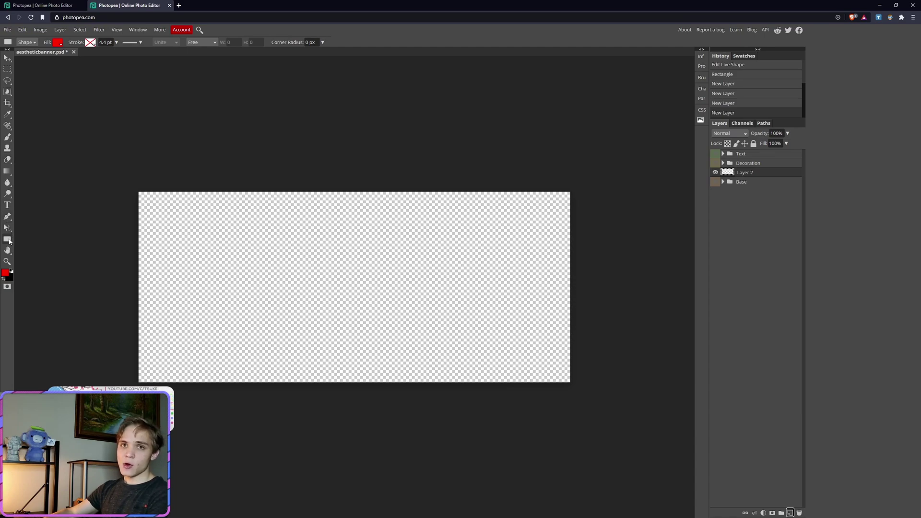
Bring up the shape-tool choices on the toolbar
right_click(10, 241)
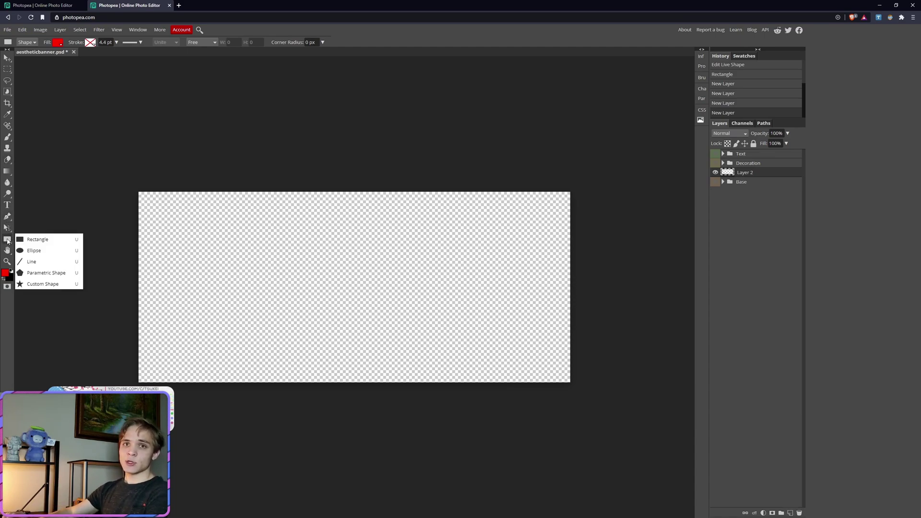
Draw an 875x228 red rectangle across the centre of the canvas
click(43, 241)
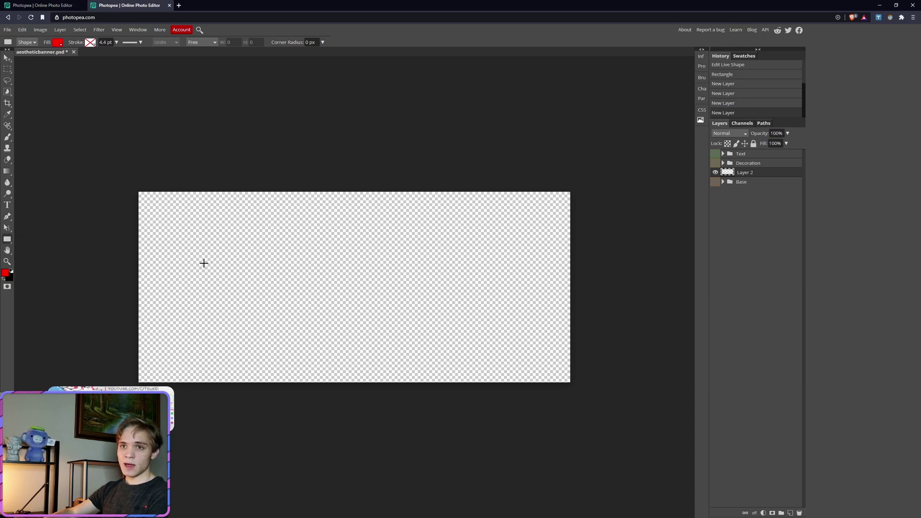
drag(198, 255, 512, 337)
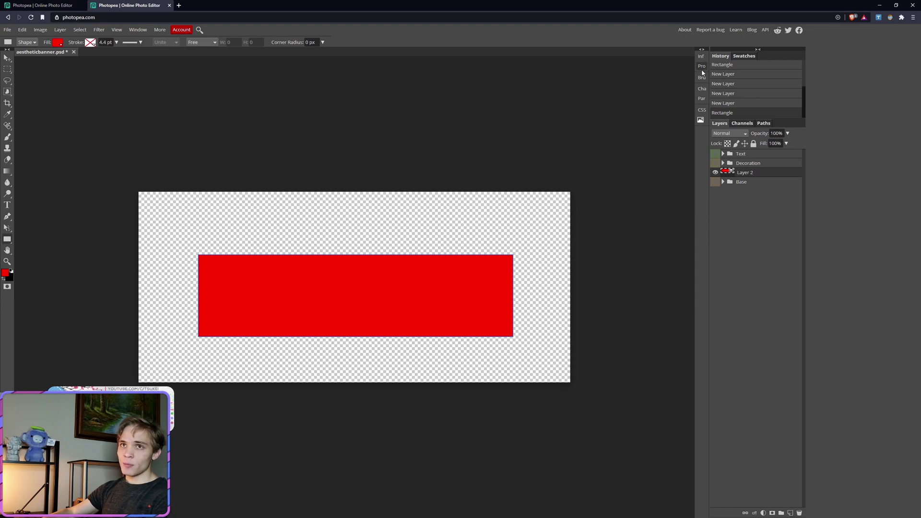
click(140, 30)
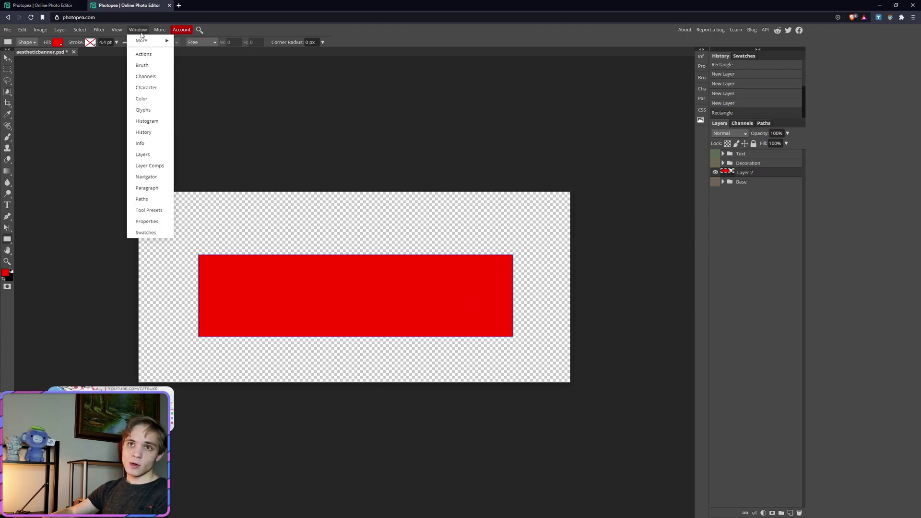
Set the red rectangle's corner radius to 60 px in the Properties Live Shape settings
click(156, 222)
click(701, 67)
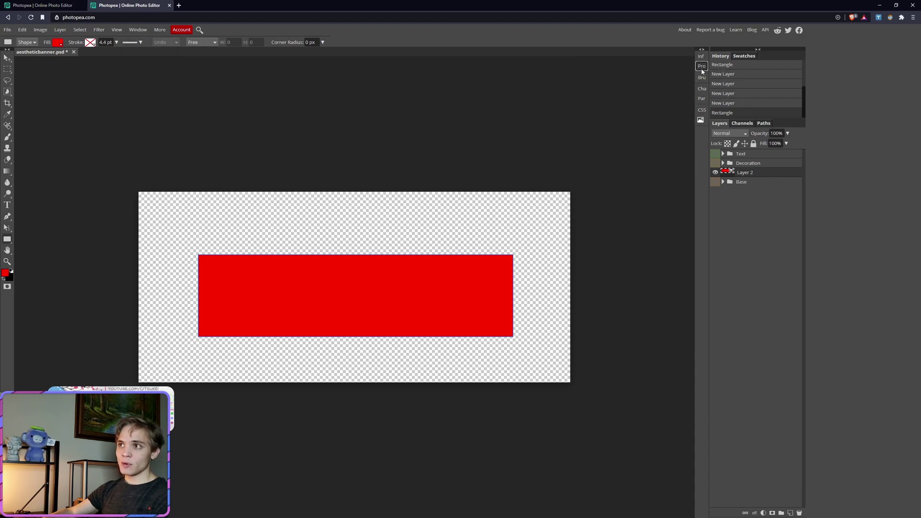
click(702, 70)
click(593, 58)
click(614, 58)
click(633, 68)
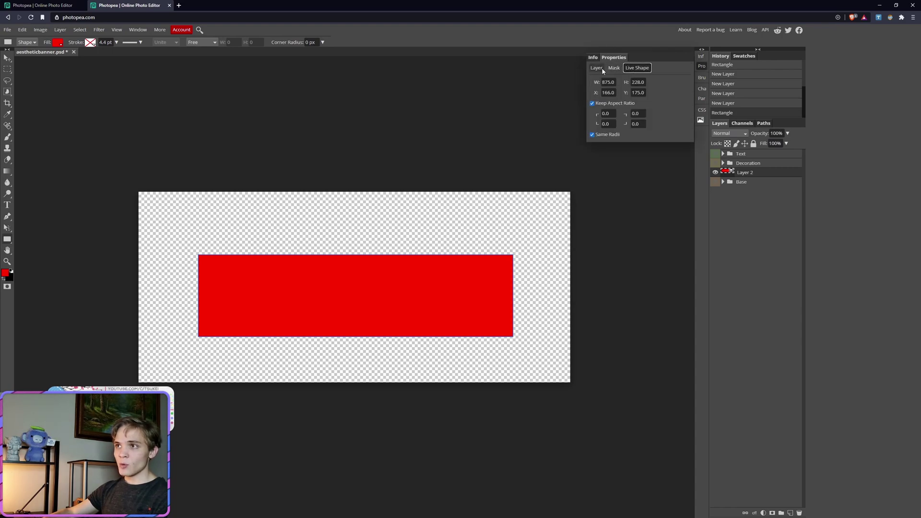
click(607, 113)
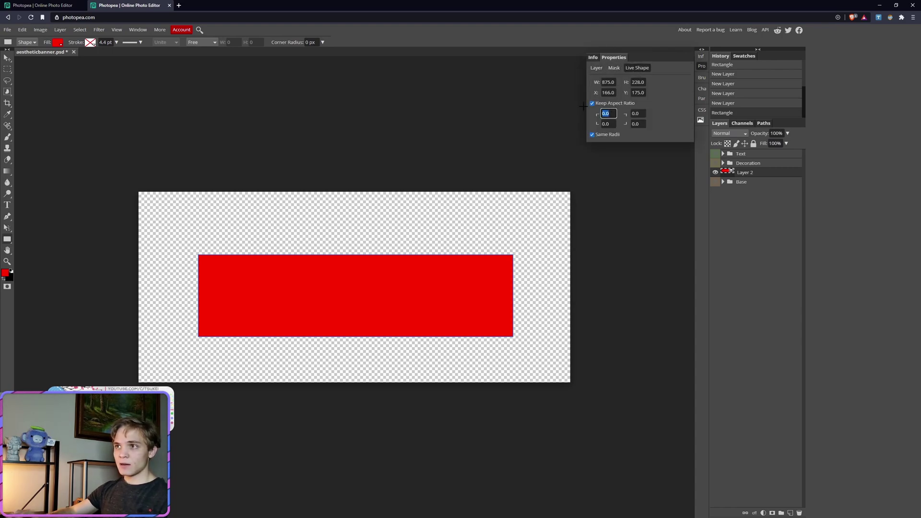
text(60)
key(Return)
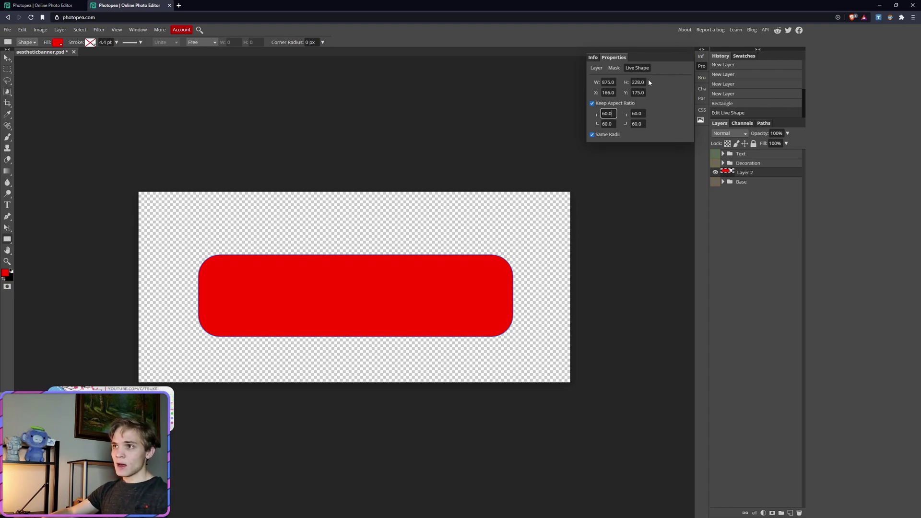
Enlarge the rounded rectangle proportionally with Keep Aspect Ratio enabled
drag(626, 82, 626, 82)
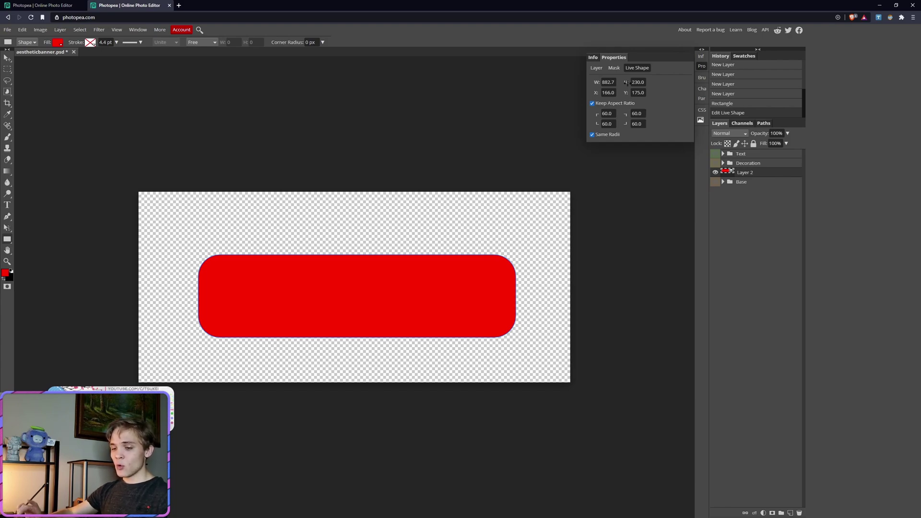
drag(626, 82, 631, 82)
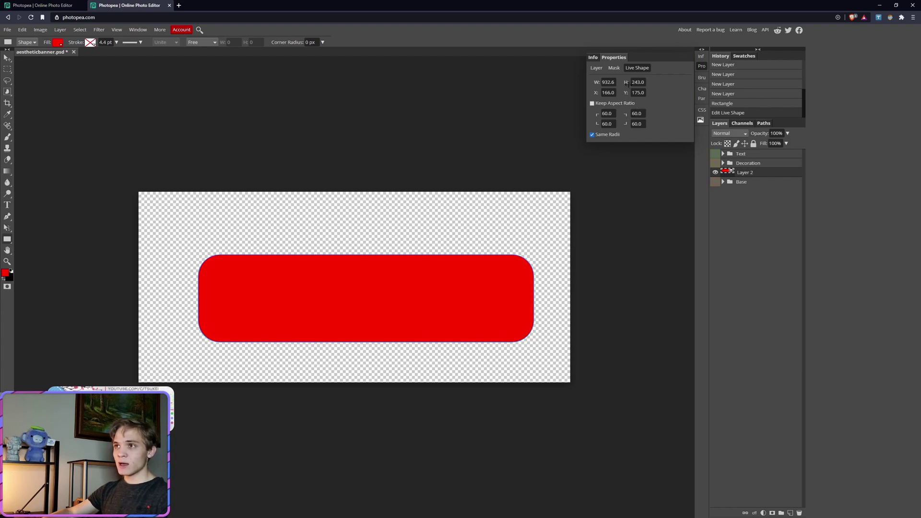
mouse_move(629, 85)
mouse_down()
mouse_move(581, 98)
mouse_move(610, 82)
mouse_move(597, 80)
mouse_move(626, 79)
mouse_up()
click(592, 103)
click(702, 66)
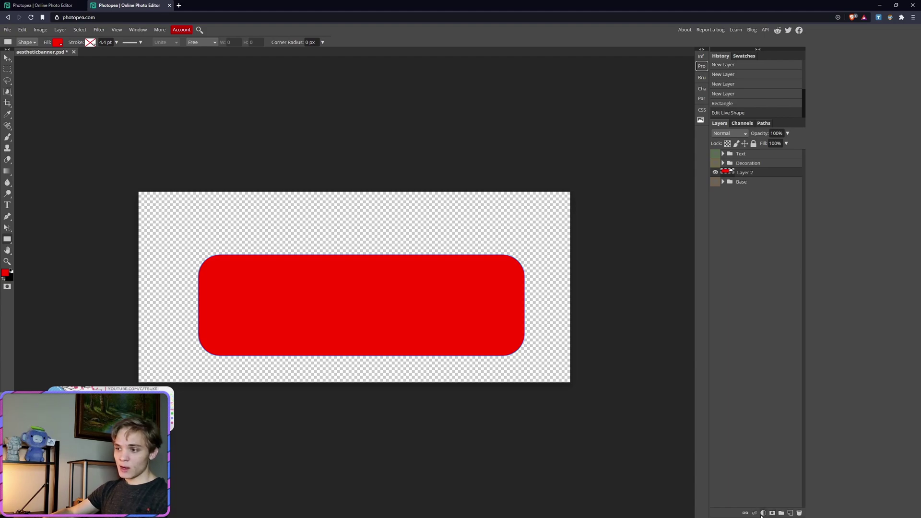
Add a new clipped layer and draw an ellipse across the banner's centre
click(790, 513)
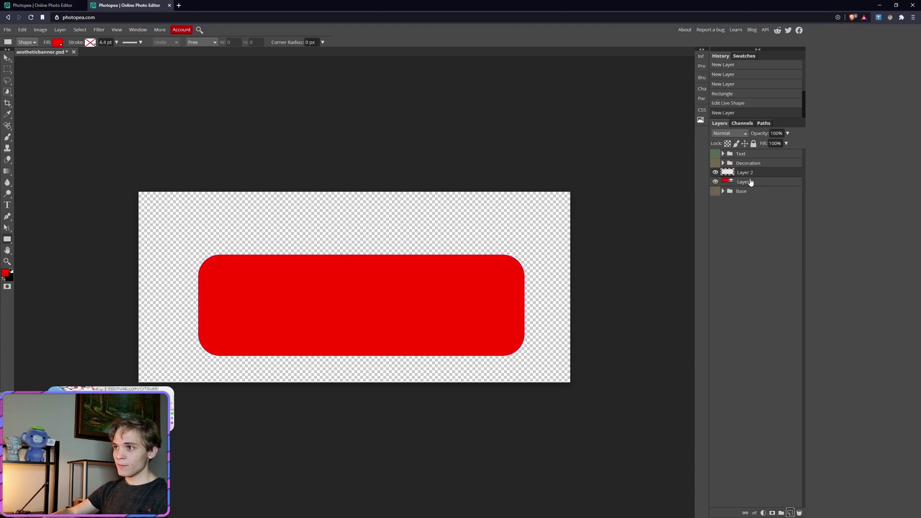
right_click(749, 173)
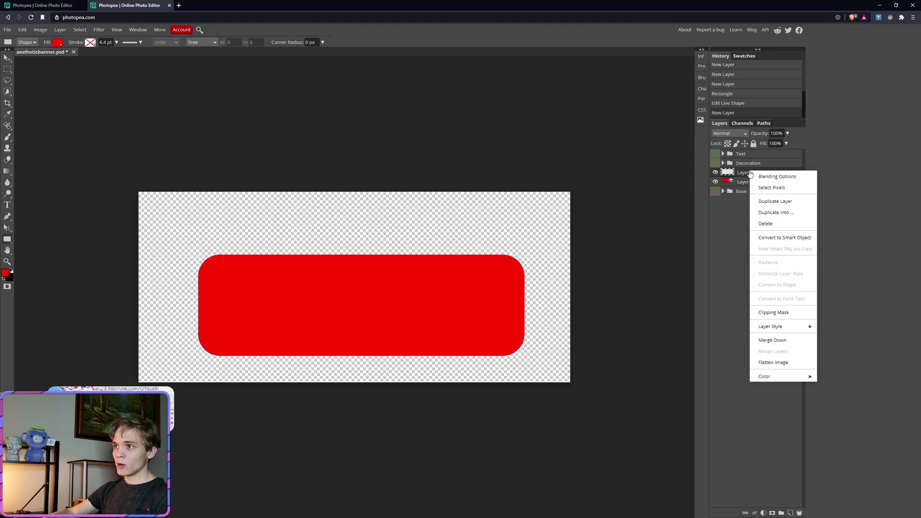
click(797, 313)
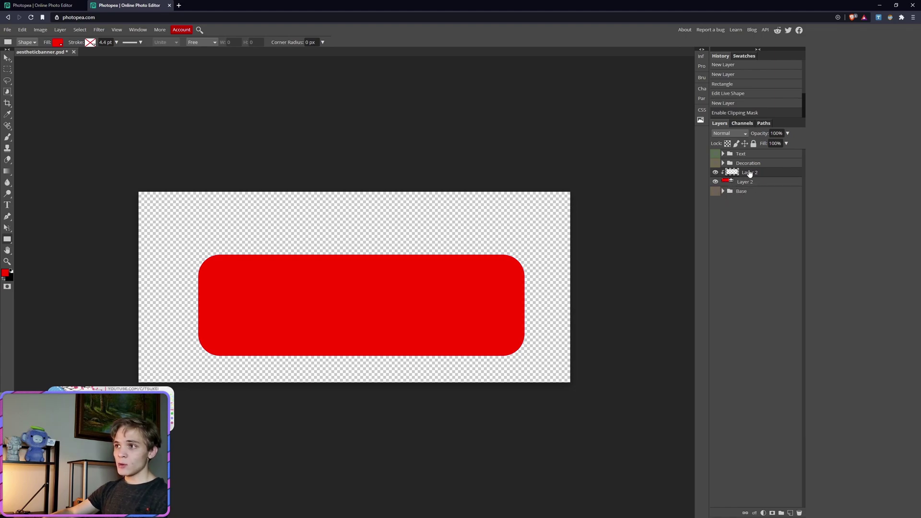
right_click(7, 239)
click(20, 251)
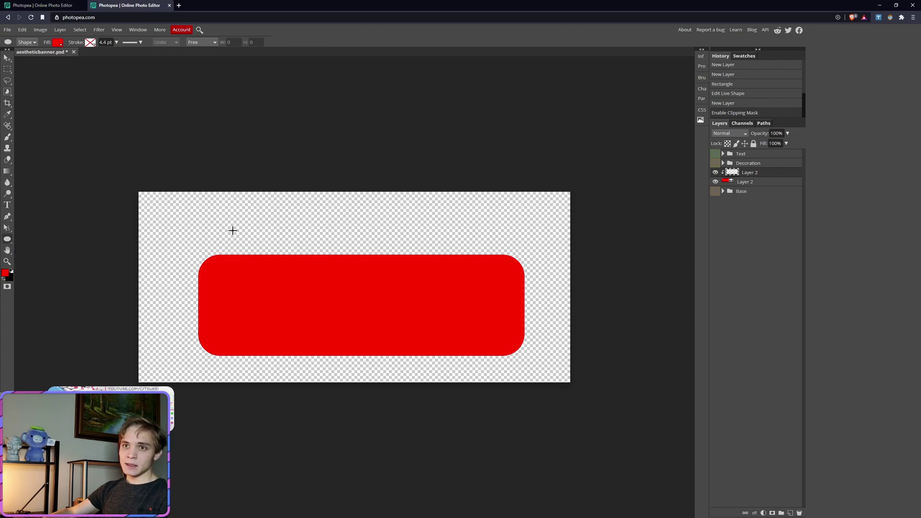
drag(234, 229, 489, 378)
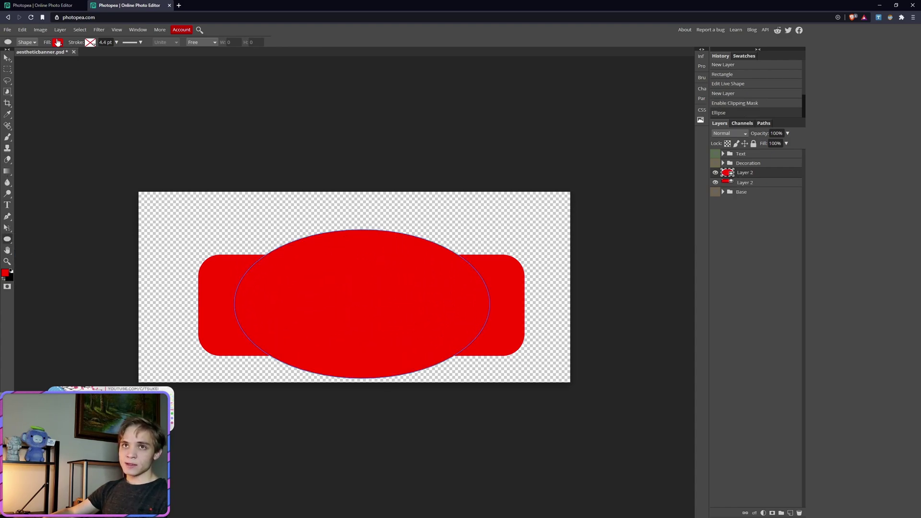
Fill the ellipse blue and clip it to the red banner shape
click(58, 42)
click(75, 82)
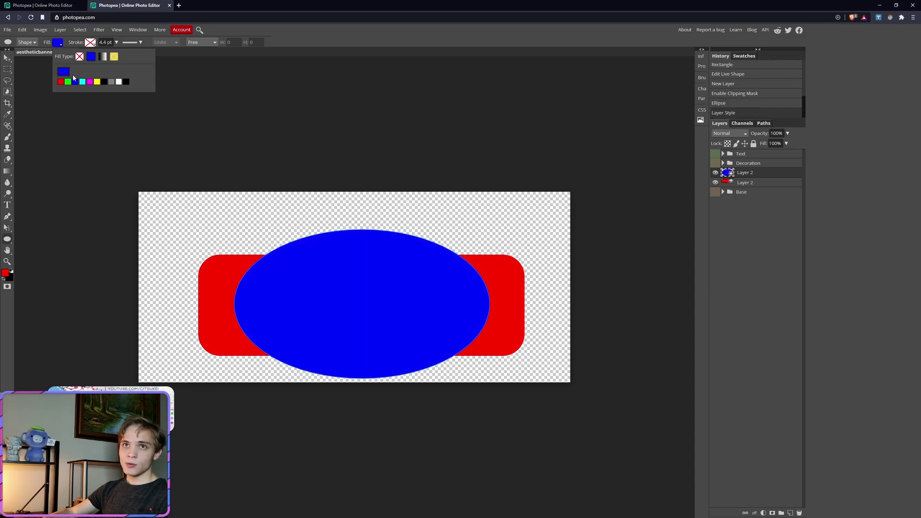
click(64, 72)
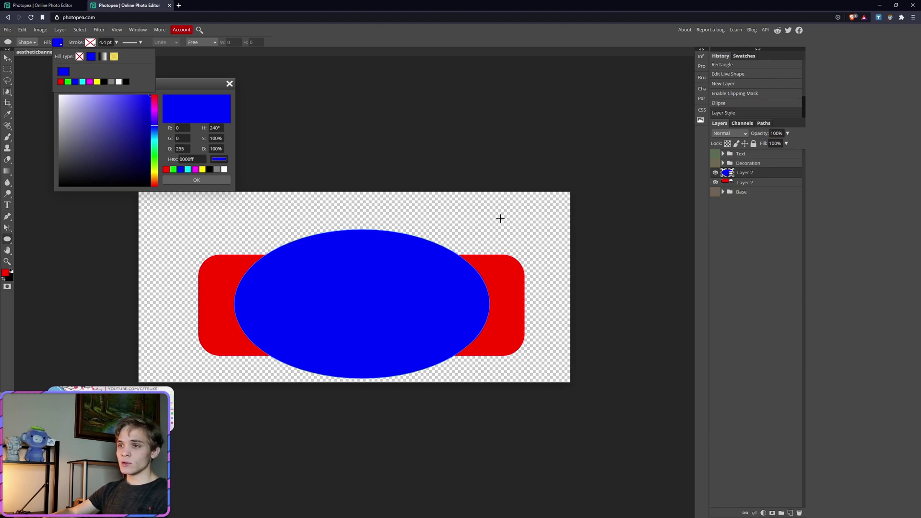
click(743, 175)
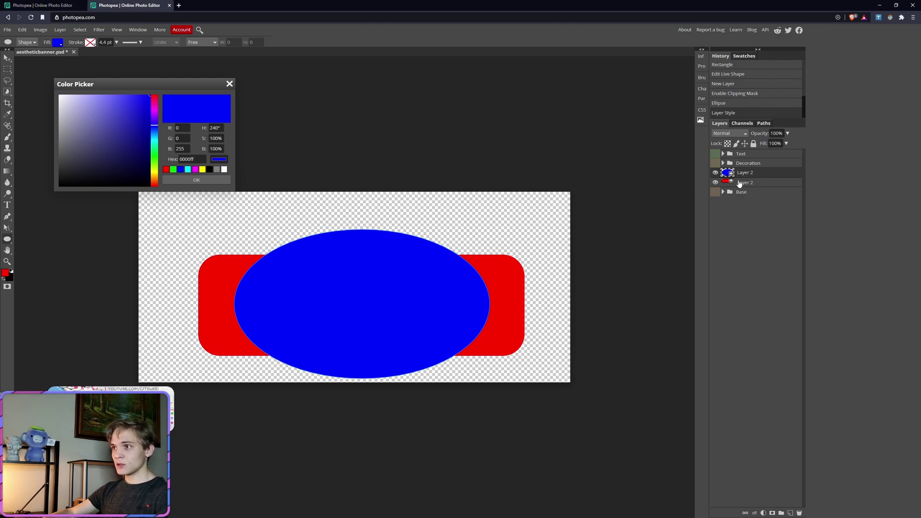
right_click(744, 172)
click(775, 313)
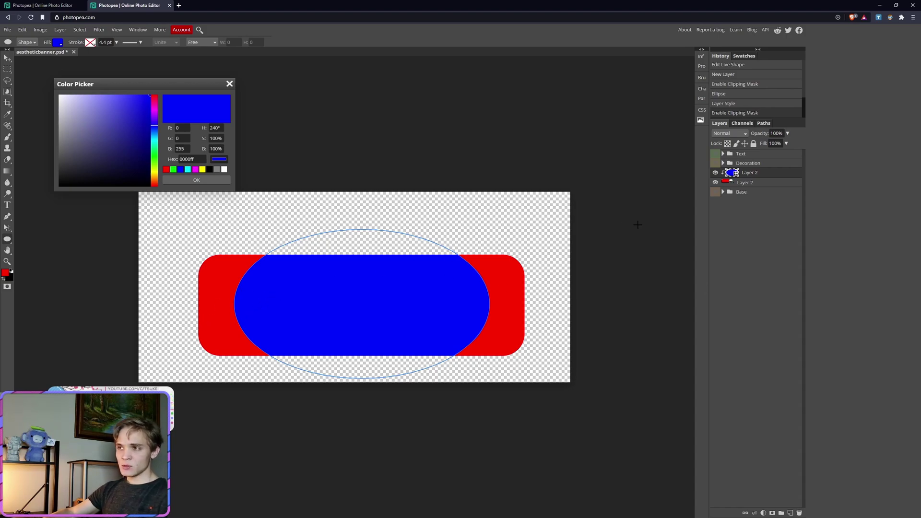
Give the ellipse a 7 px white outside Stroke in Layer Style
right_click(755, 173)
click(769, 175)
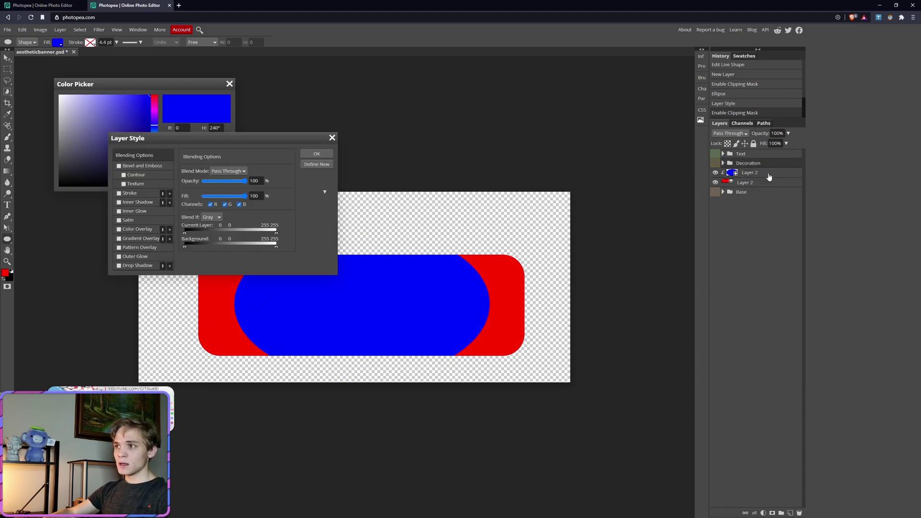
drag(163, 138, 460, 149)
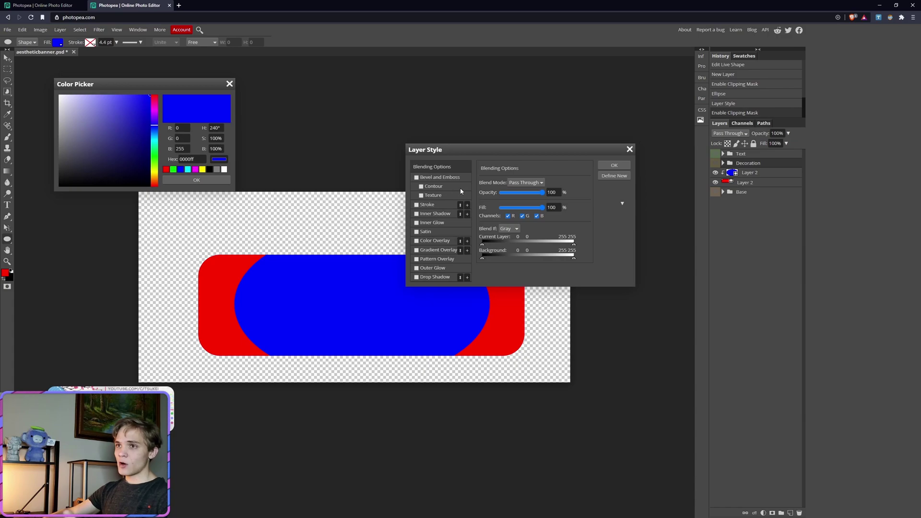
click(417, 178)
click(417, 178)
click(417, 205)
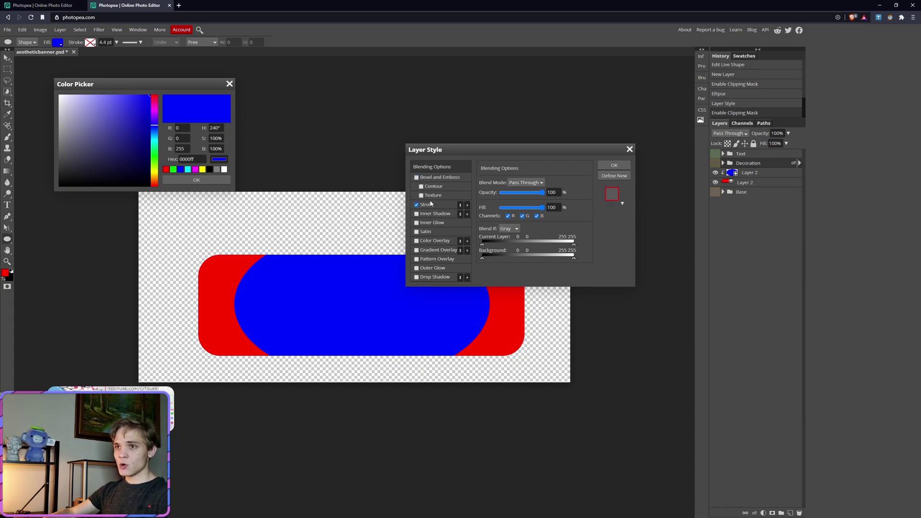
click(427, 205)
click(485, 230)
drag(144, 182, 95, 143)
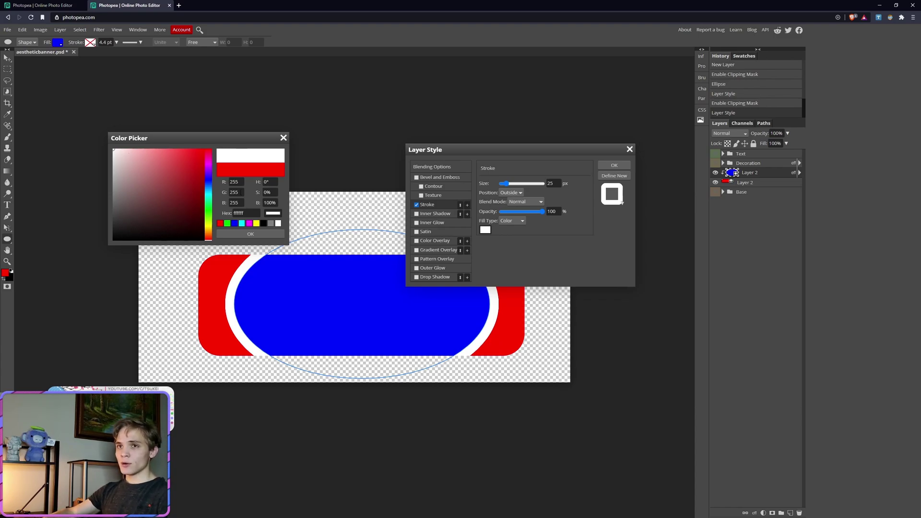
text(000000)
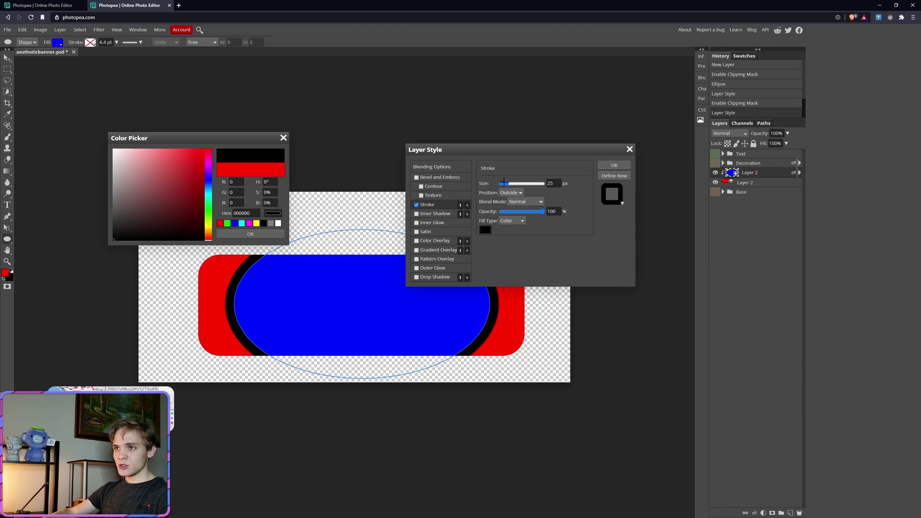
drag(143, 172, 113, 149)
drag(504, 184, 503, 183)
click(416, 277)
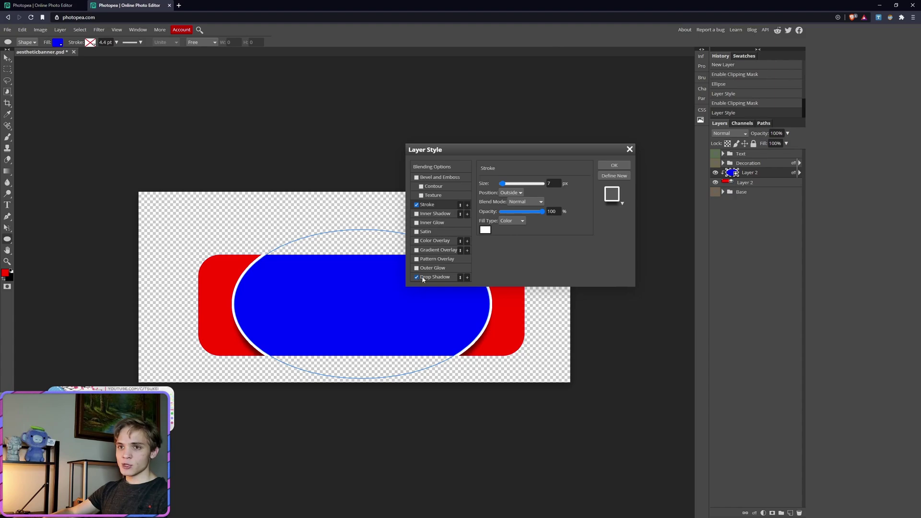
Add a Drop Shadow with size 11 and 71% opacity
click(445, 277)
drag(502, 238, 501, 238)
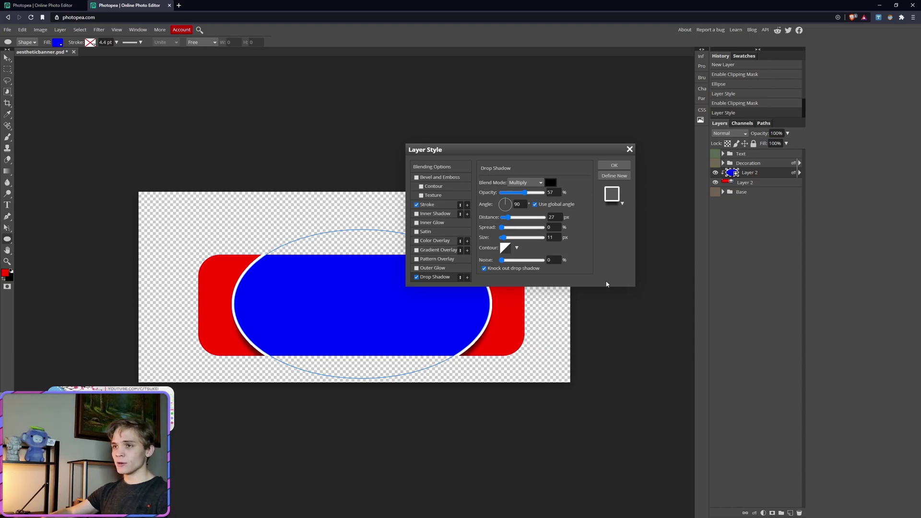
drag(525, 193, 513, 217)
Apply the layer styles, then paste the cloudy landscape and shift it to show the grass
click(614, 165)
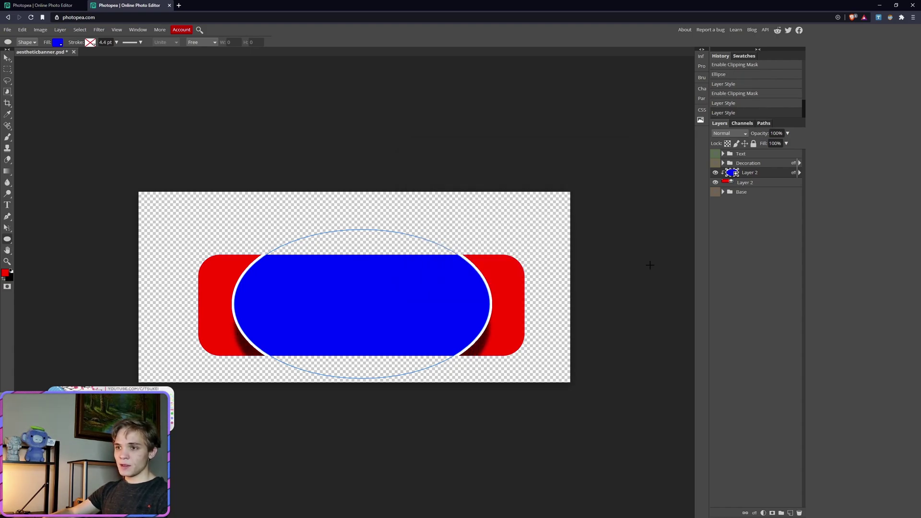
click(6, 58)
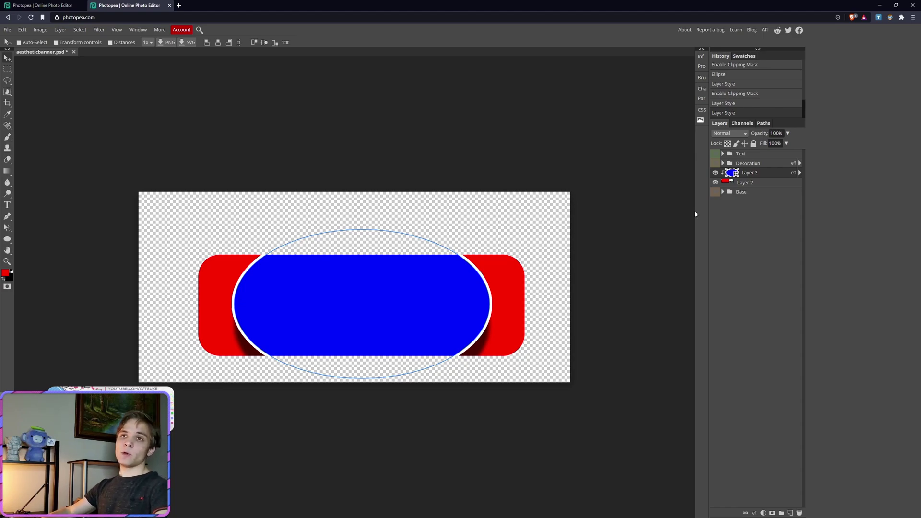
key(ctrl+v)
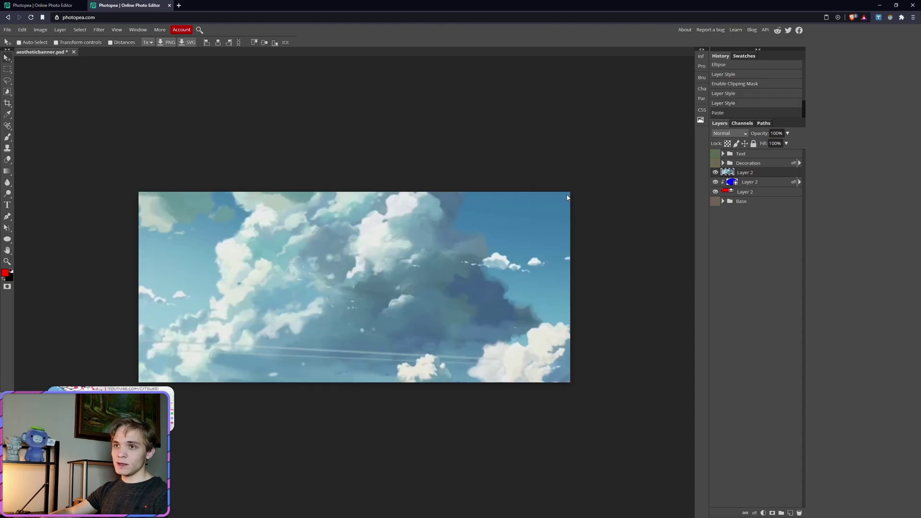
drag(366, 238, 423, 263)
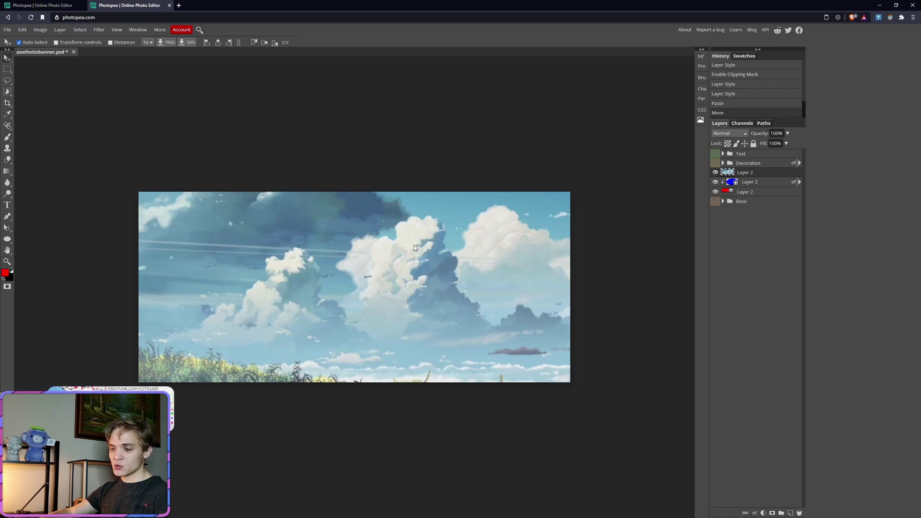
Start Free Transform on the pasted landscape image
key(ctrl+t)
click(41, 30)
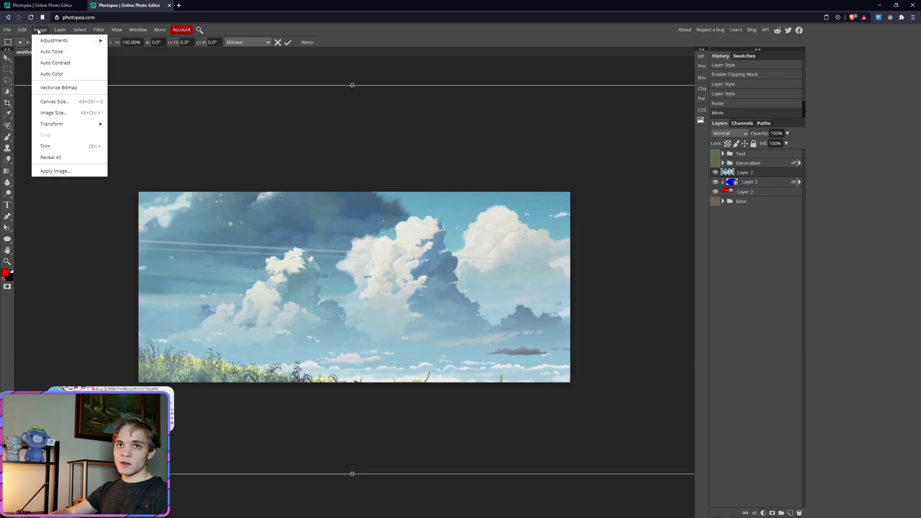
mouse_move(77, 124)
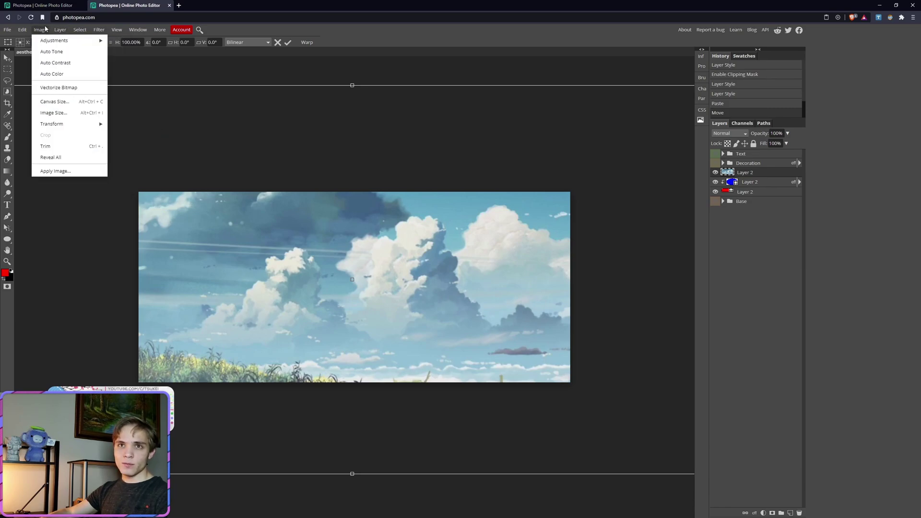
Scale the landscape image down toward banner size, about 46%, from a corner handle
click(26, 30)
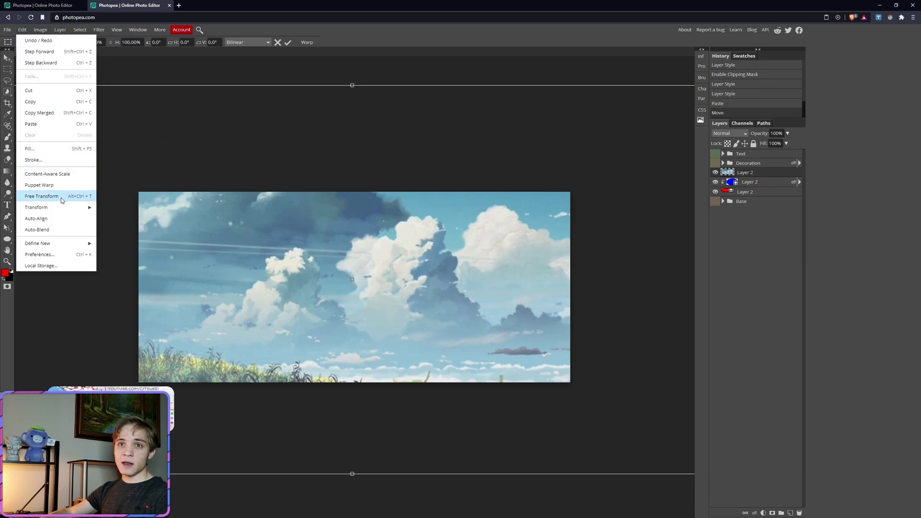
scroll(355, 200, down, 5)
click(294, 254)
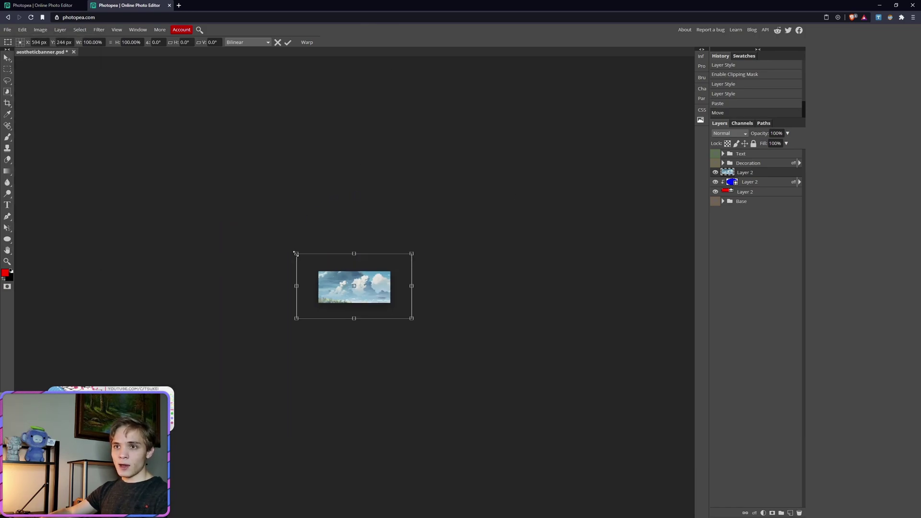
drag(295, 253, 353, 283)
scroll(355, 287, up, 5)
scroll(246, 225, down, 5)
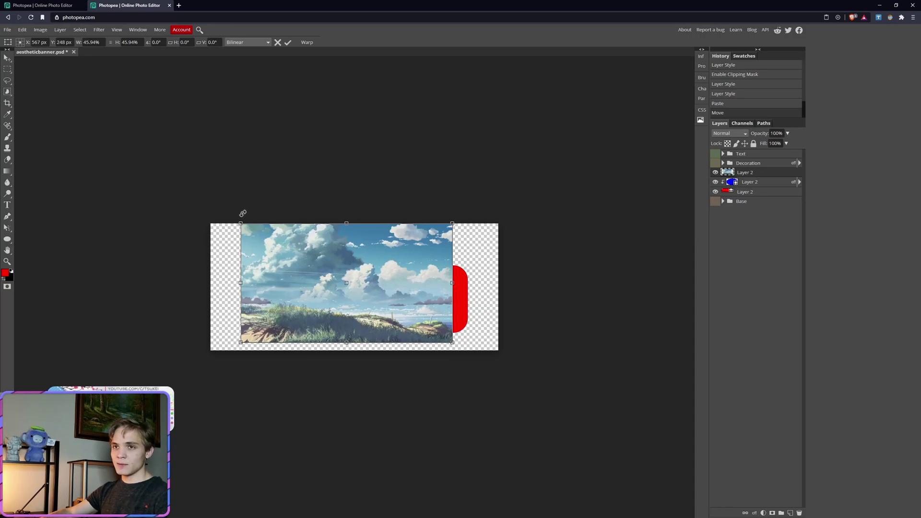
scroll(252, 242, up, 1)
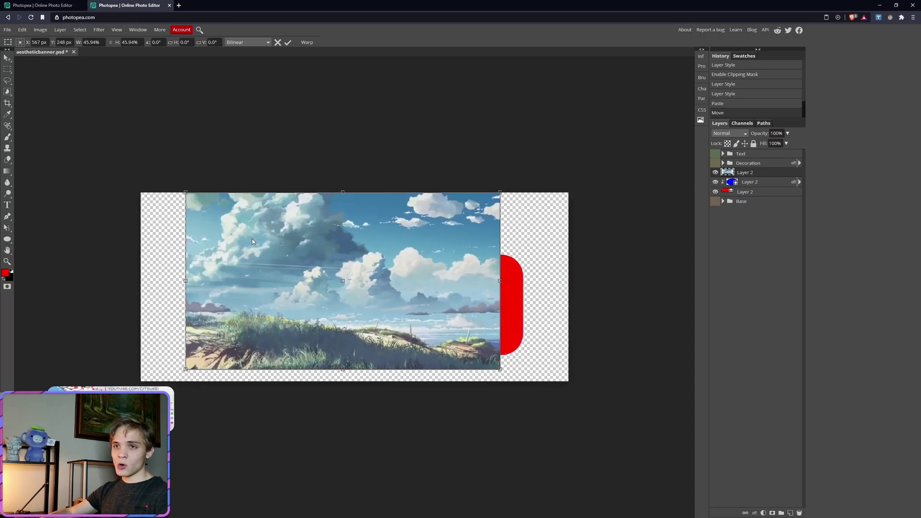
scroll(253, 241, down, 2)
scroll(253, 242, up, 2)
scroll(252, 244, down, 2)
scroll(253, 242, up, 1)
scroll(252, 242, down, 2)
scroll(216, 211, up, 2)
Tilt the landscape about 2.7°, position it over the banner and commit the transform
drag(175, 183, 471, 324)
drag(413, 245, 376, 244)
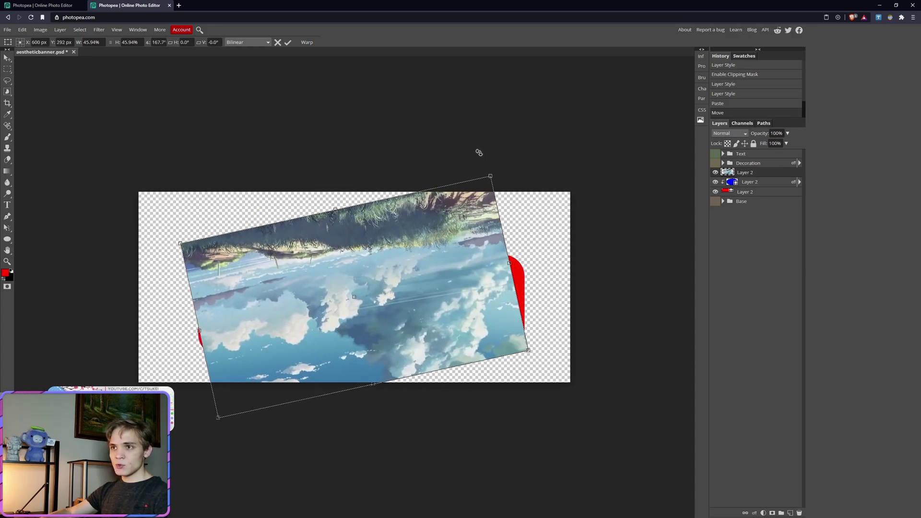
drag(469, 148, 230, 407)
drag(380, 248, 394, 246)
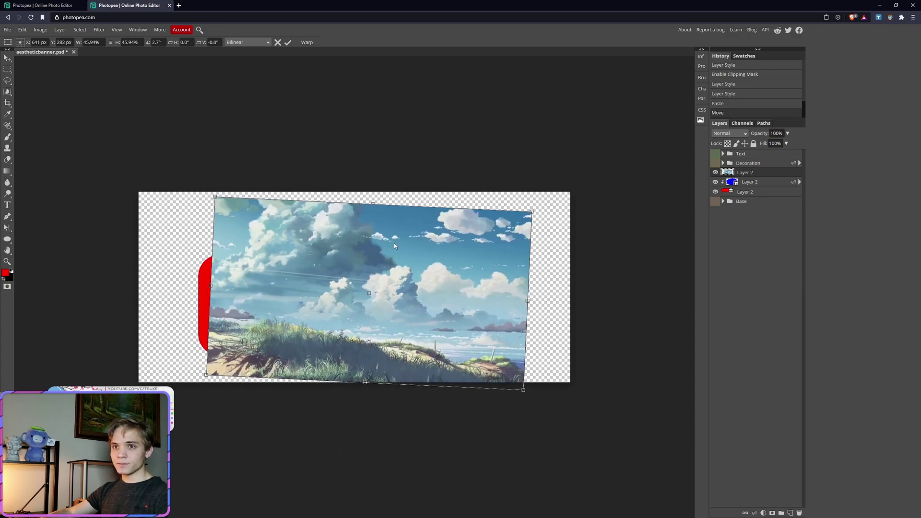
click(287, 44)
Clip the landscape layer to the ellipse layer, and remove the ellipse's own clipping mask
key(ctrl)
right_click(745, 174)
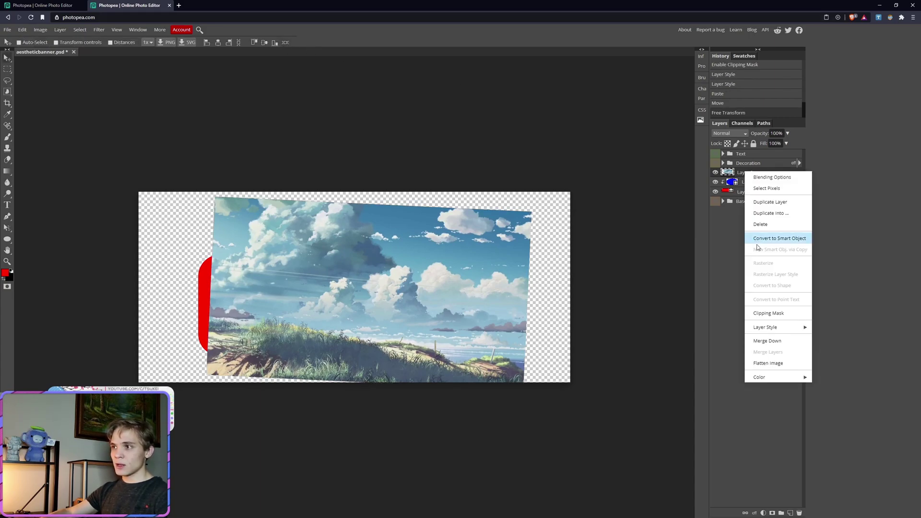
click(769, 313)
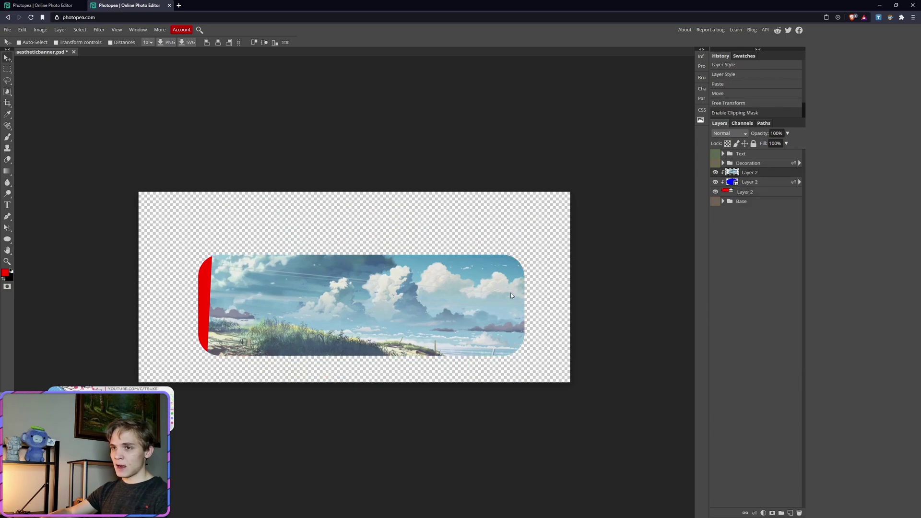
right_click(749, 185)
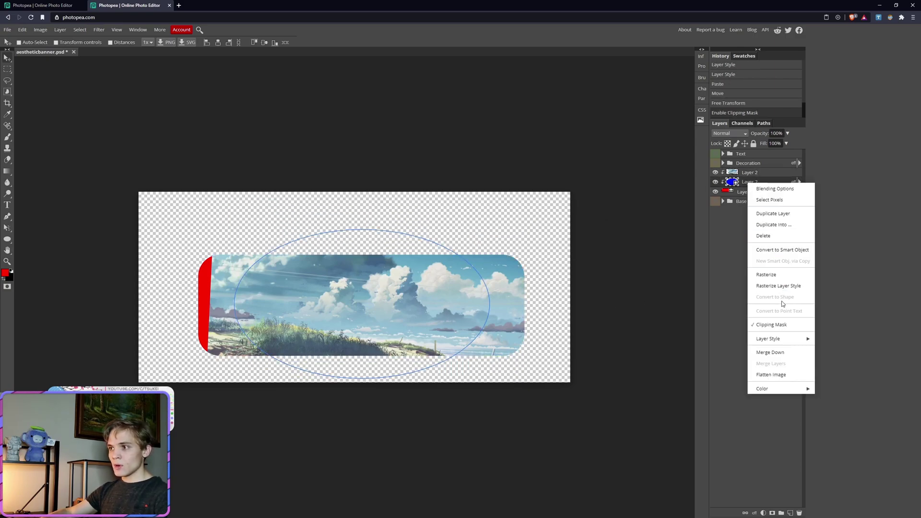
click(771, 325)
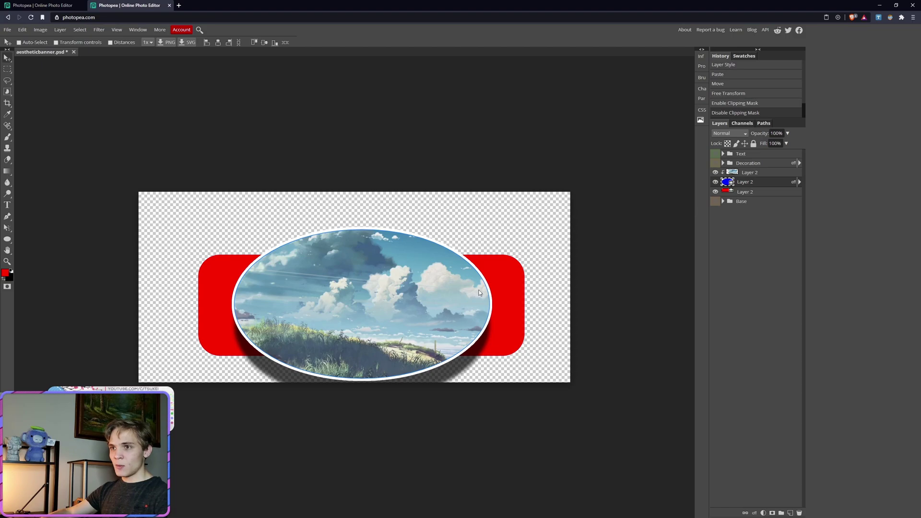